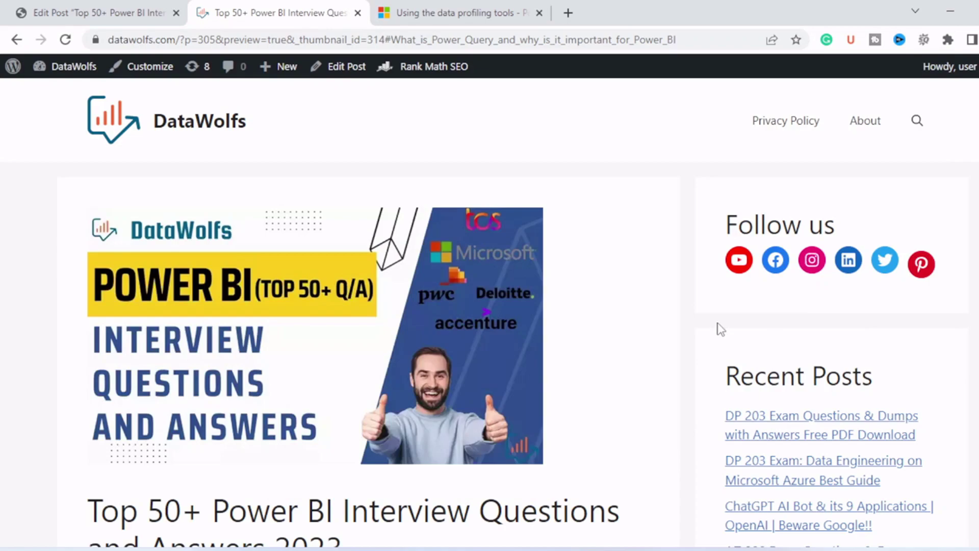
# Step: Scroll the Power BI interview post past the header image to Table of Contents section 5, Power Query questions
pyautogui.scroll(-3, 727, 329)
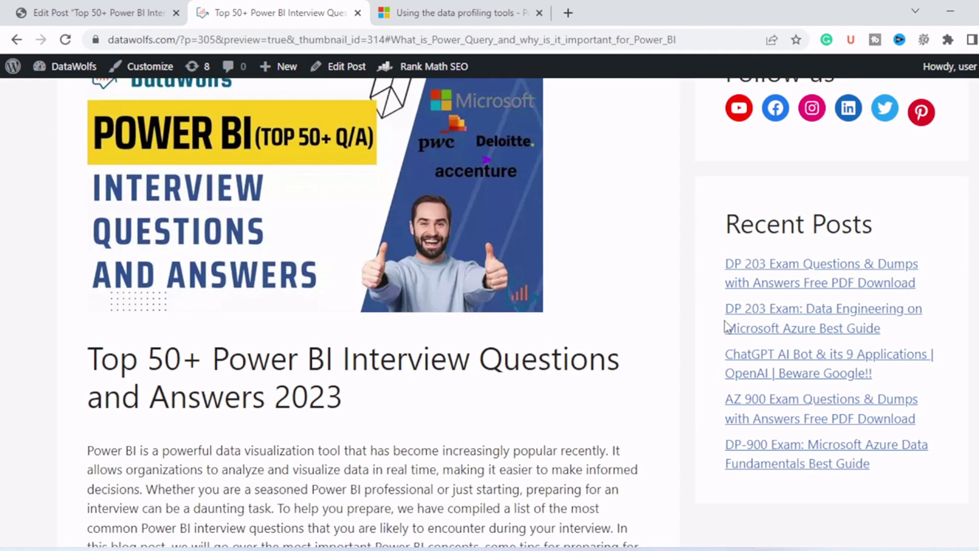
pyautogui.scroll(-7, 726, 326)
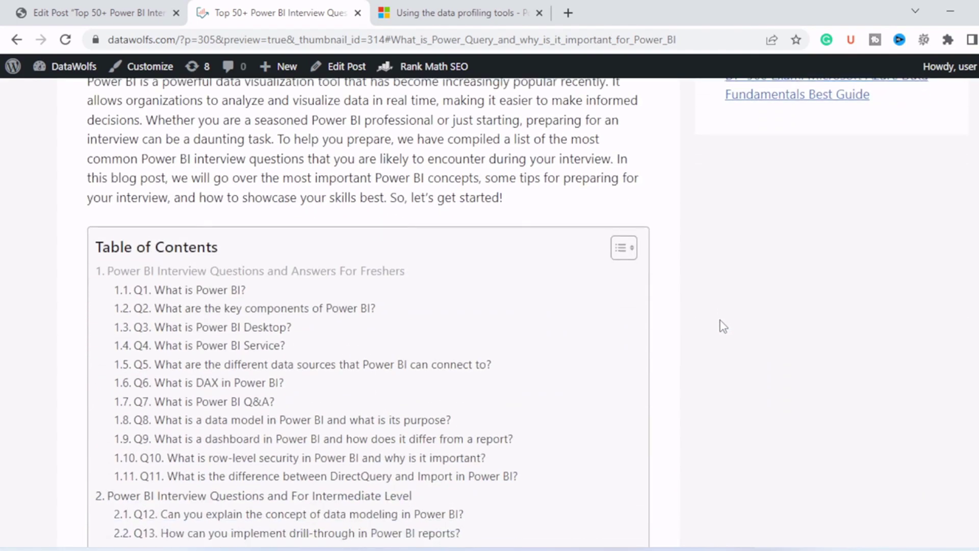
pyautogui.scroll(-2, 722, 327)
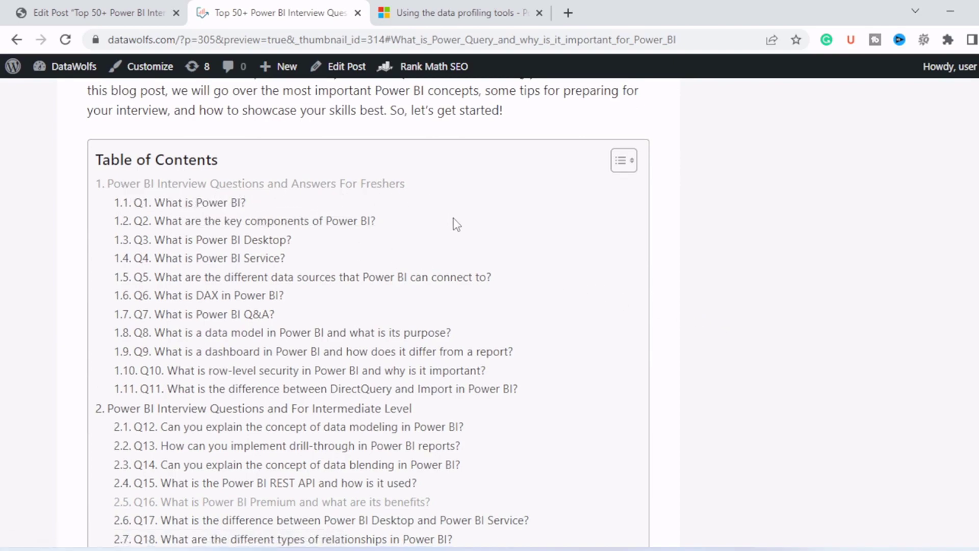
pyautogui.scroll(-1, 360, 341)
pyautogui.scroll(-3, 382, 354)
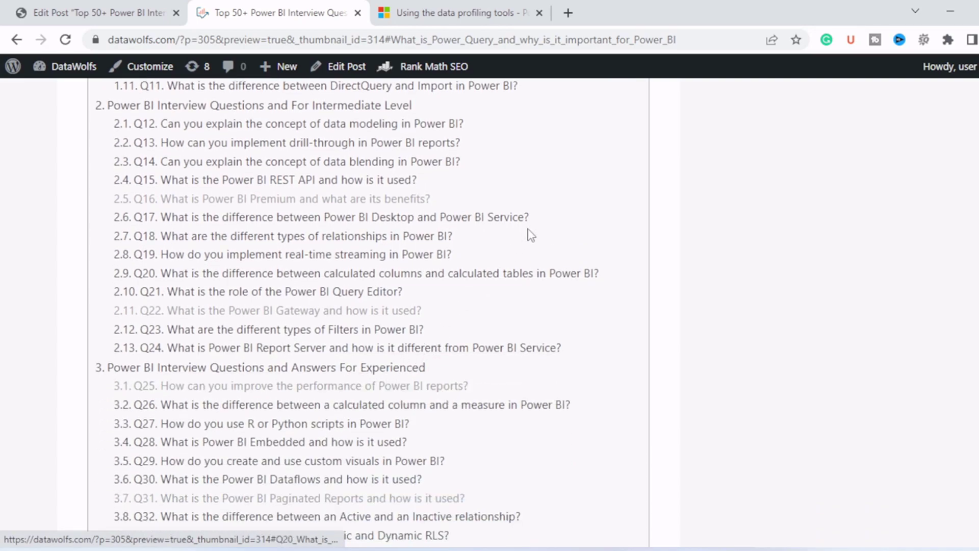
pyautogui.scroll(2, 561, 240)
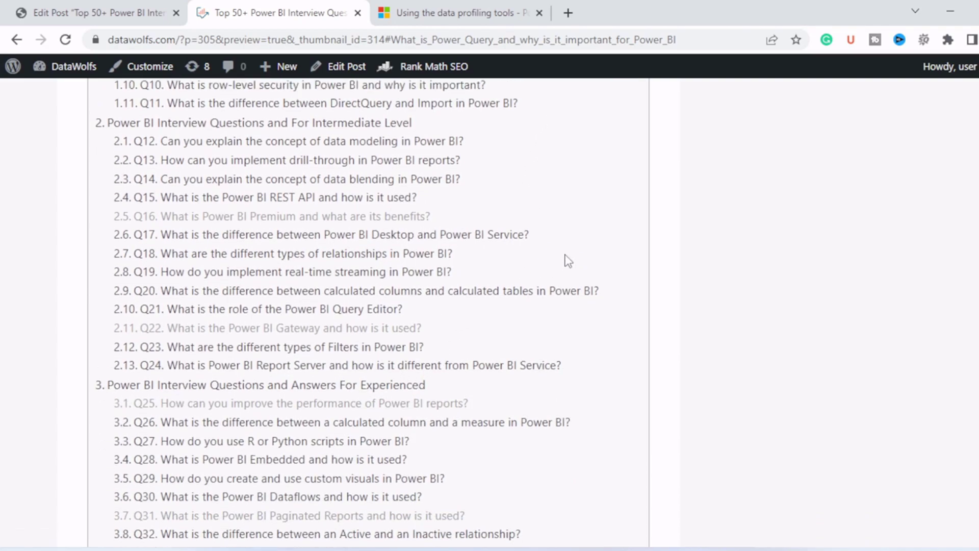
pyautogui.scroll(-5, 549, 229)
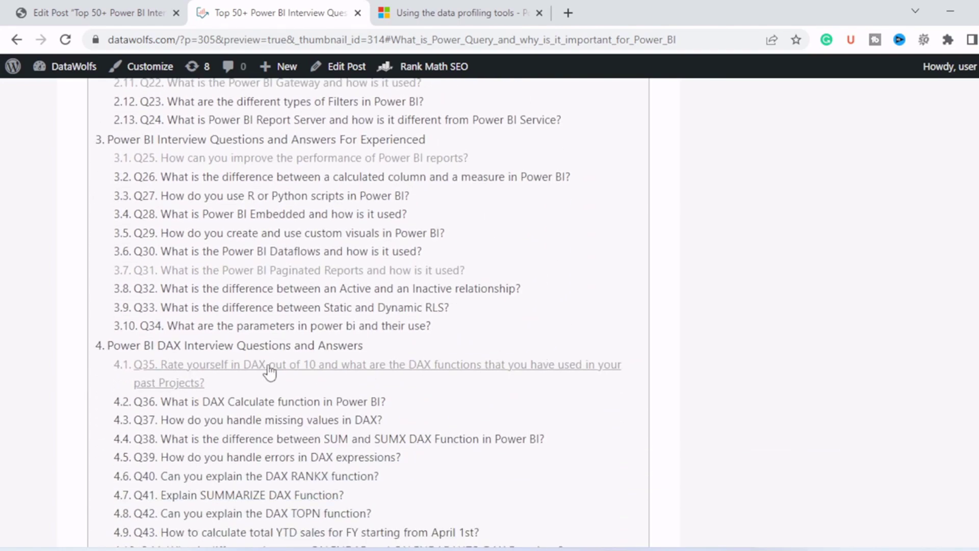
pyautogui.scroll(-4, 342, 362)
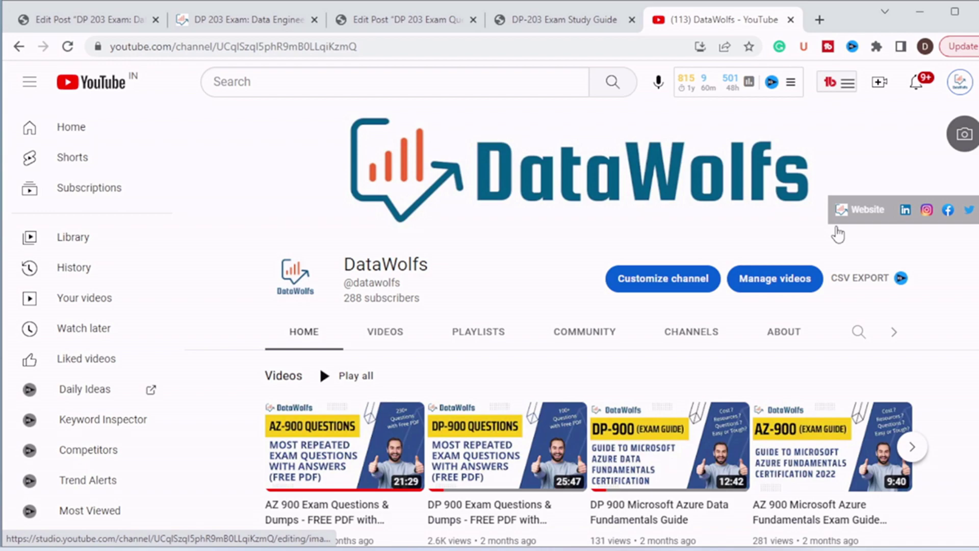
# Step: Scroll down the DataWolfs YouTube channel page to browse its recent videos
pyautogui.scroll(-3, 702, 400)
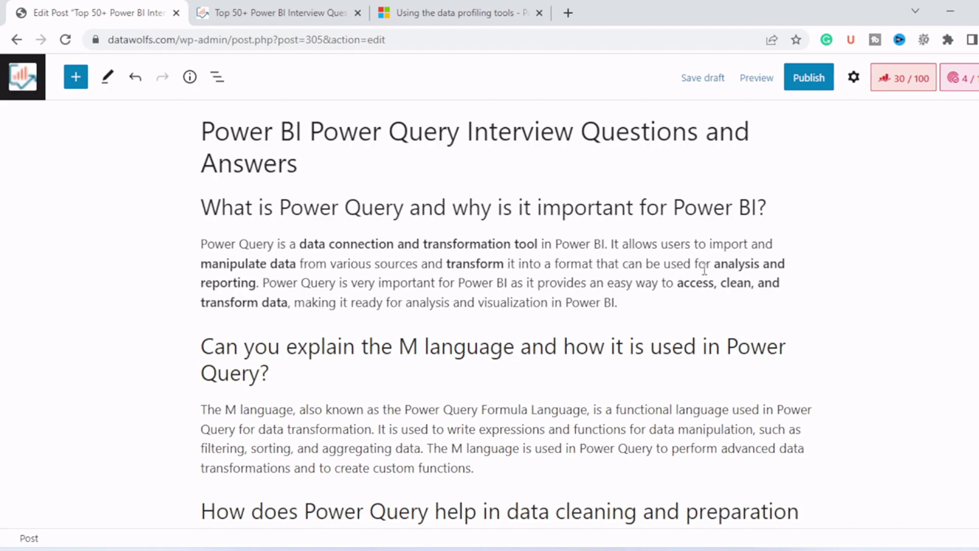
pyautogui.moveTo(721, 264); pyautogui.dragTo(249, 282)
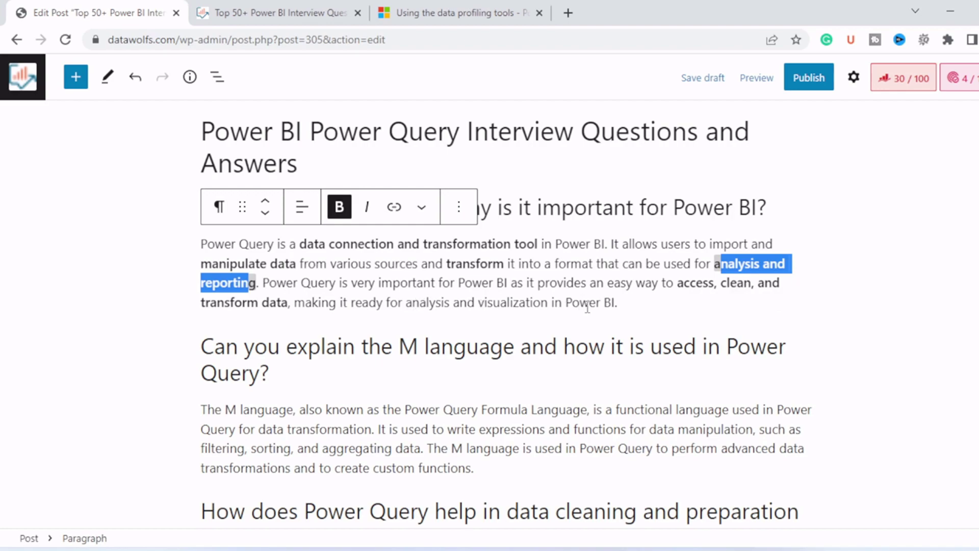
pyautogui.click(623, 309)
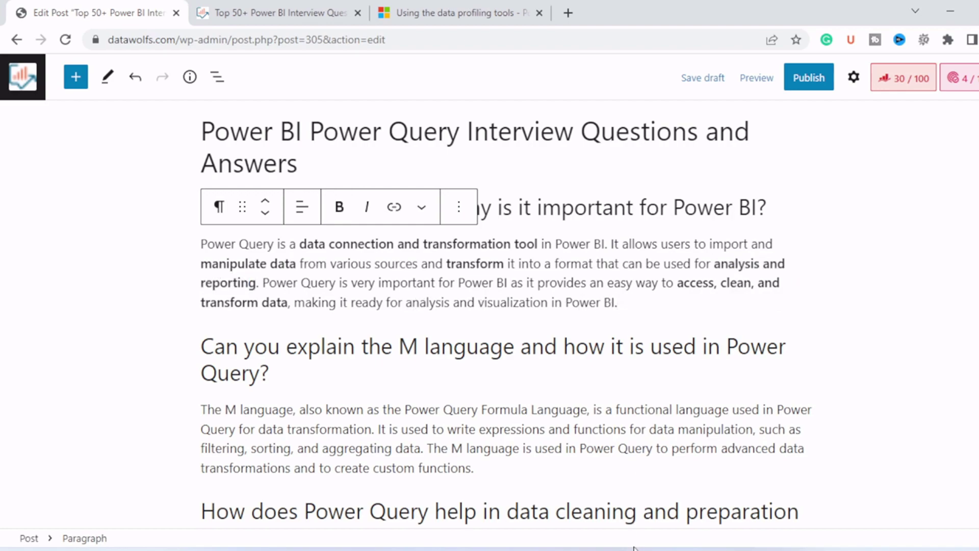
pyautogui.moveTo(644, 549)
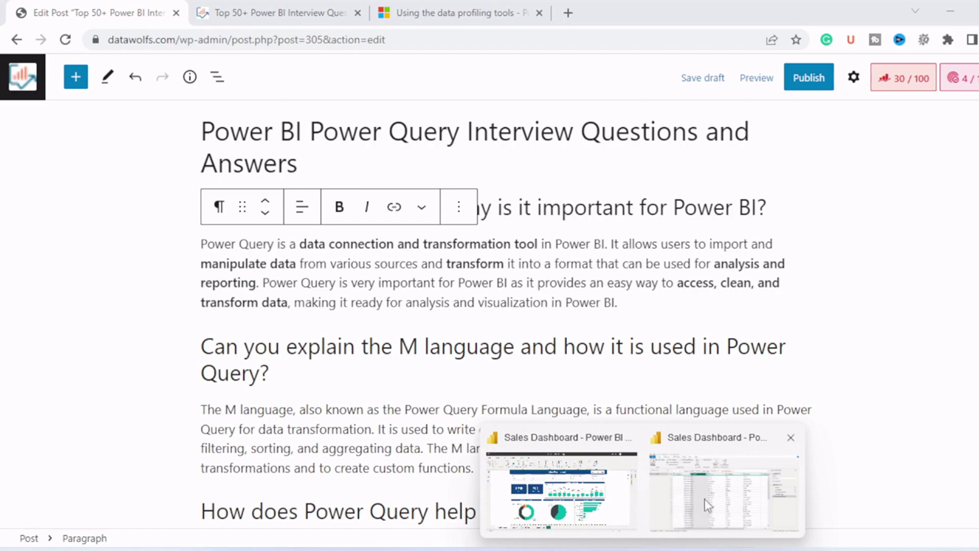
# Step: Bring up the Sales Dashboard's Power Query Editor on FoodSales with the Home ribbon shown
pyautogui.moveTo(668, 498)
pyautogui.click(561, 490)
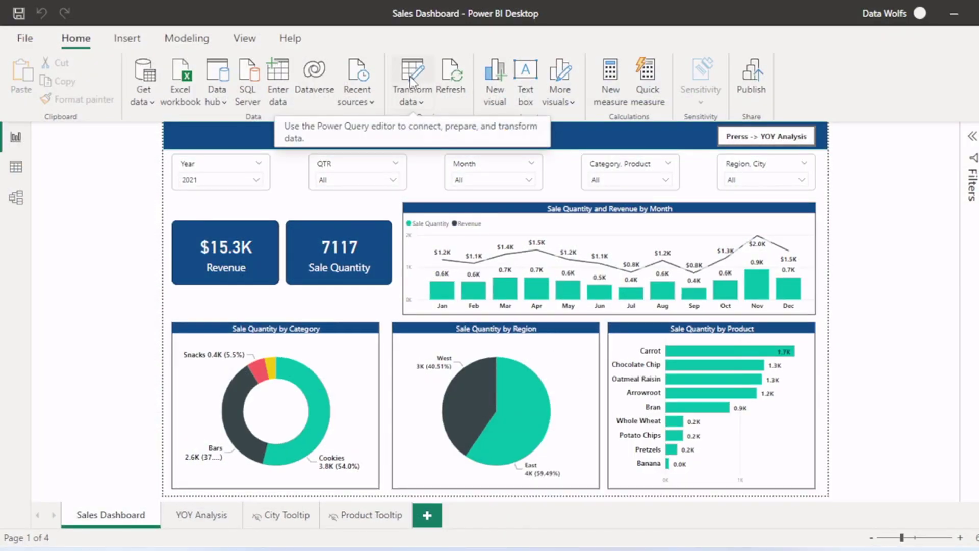
pyautogui.moveTo(689, 530)
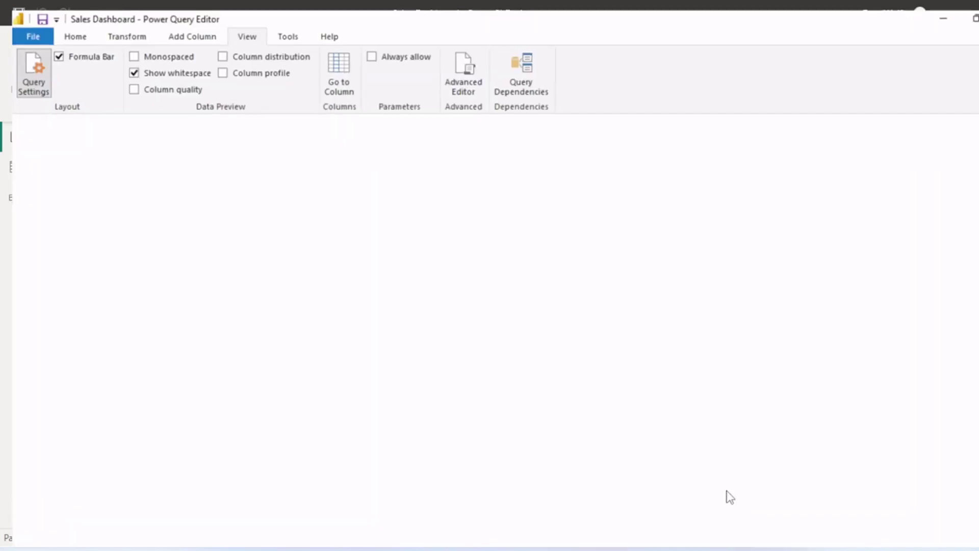
pyautogui.click(731, 497)
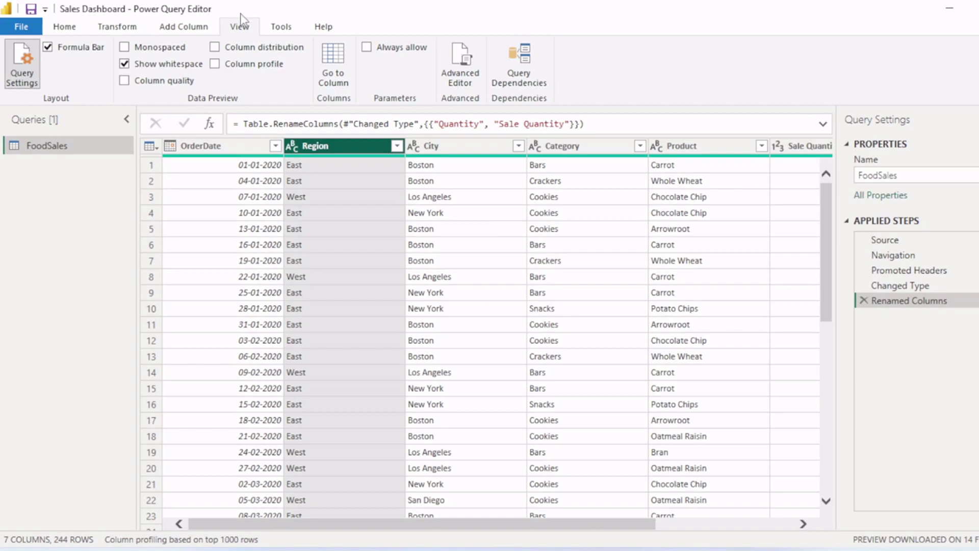
pyautogui.click(73, 28)
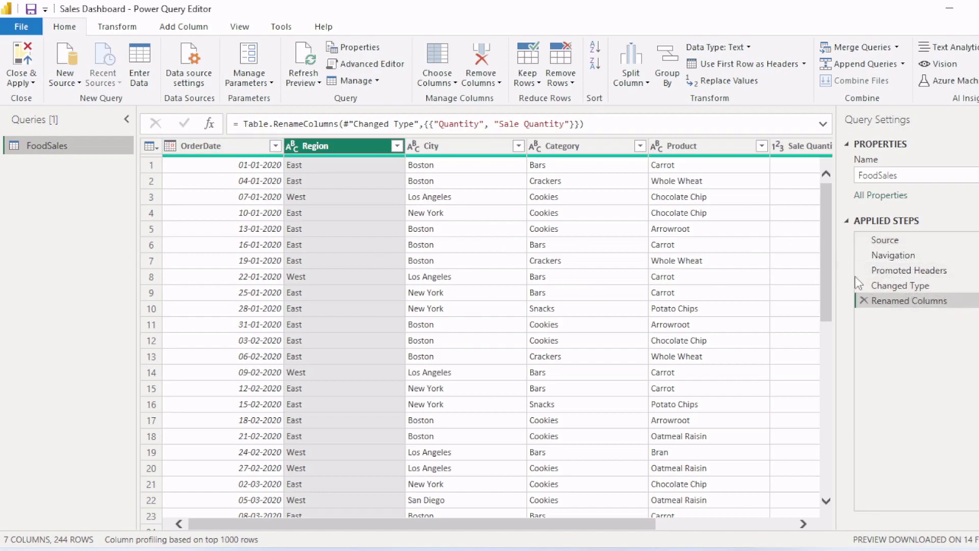
# Step: Preview FoodSales at Navigation, Promoted Headers, Changed Type, then the final Renamed Columns step
pyautogui.click(891, 273)
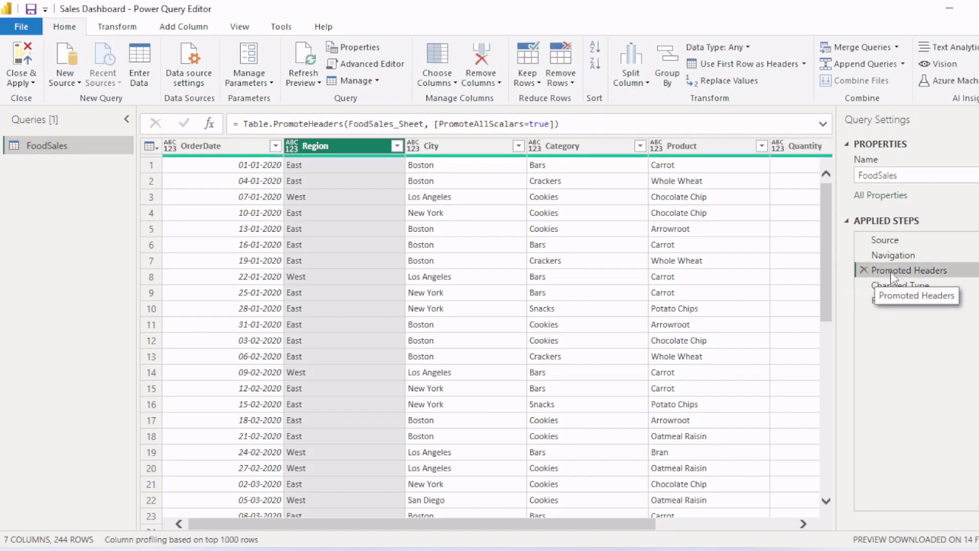
pyautogui.click(891, 255)
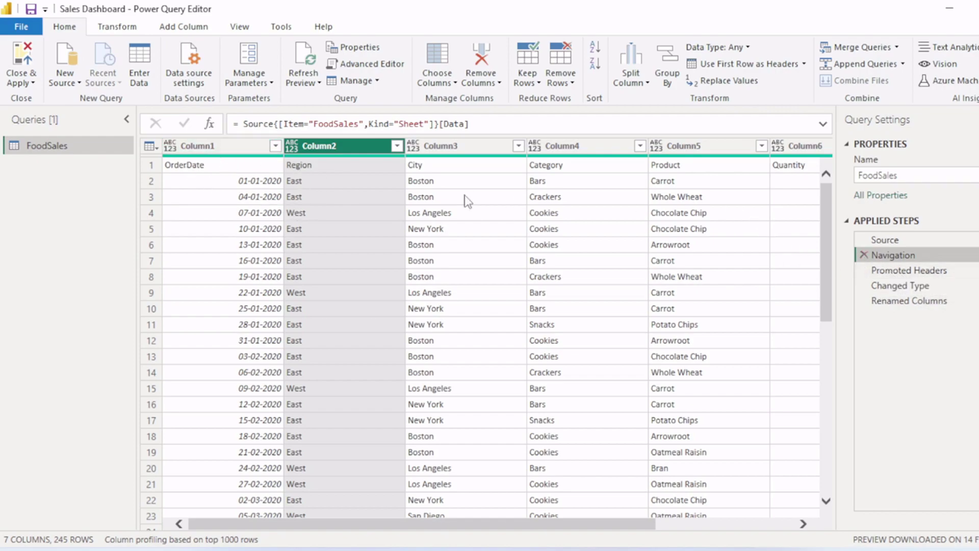
pyautogui.click(908, 271)
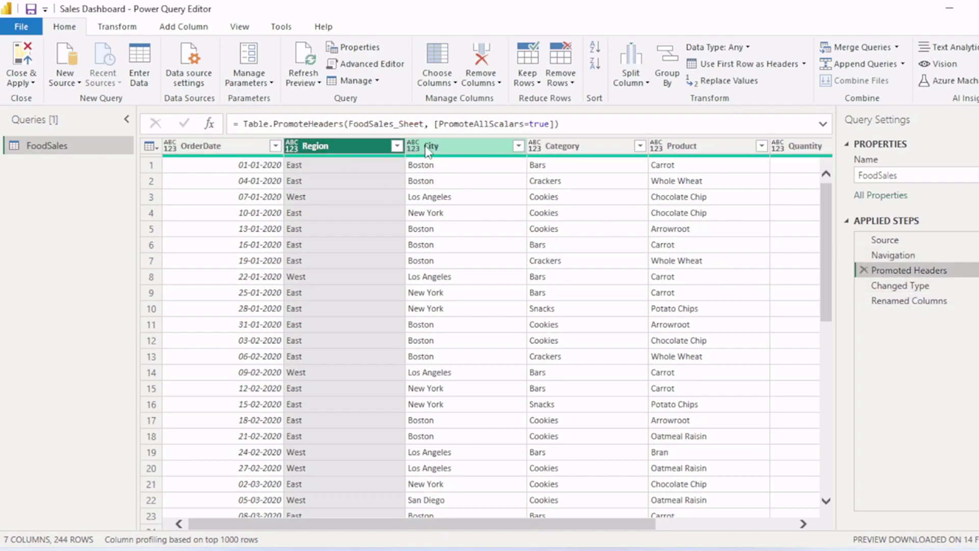
pyautogui.click(895, 286)
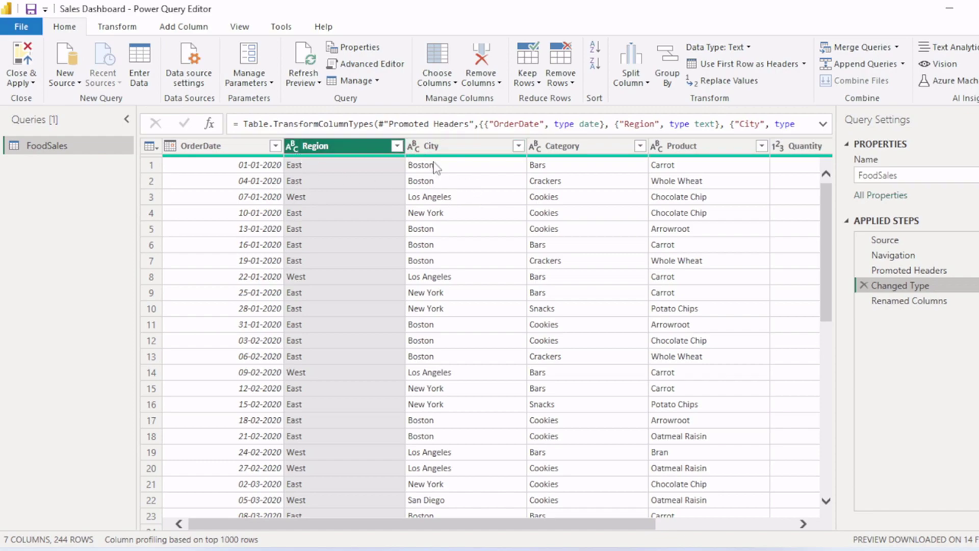
pyautogui.moveTo(420, 522); pyautogui.dragTo(430, 524)
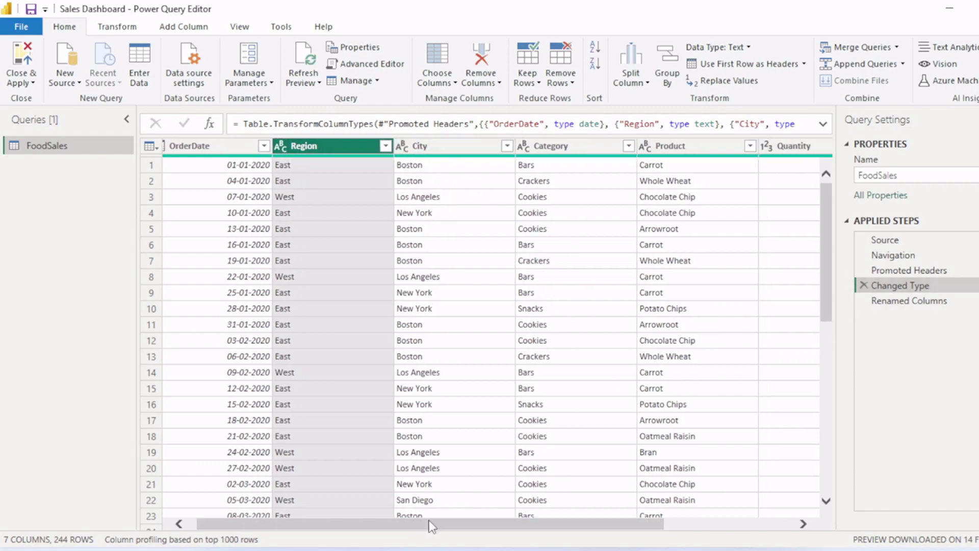
pyautogui.click(885, 301)
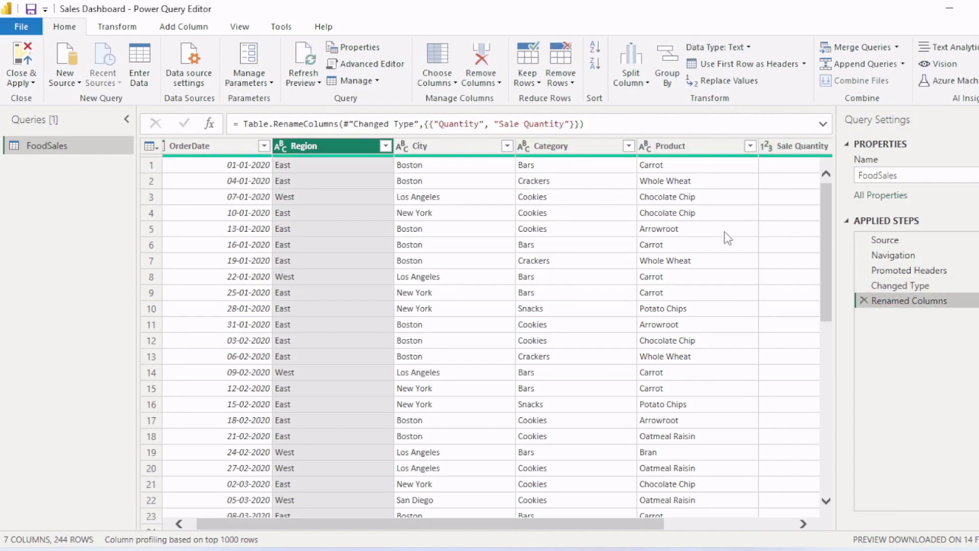
pyautogui.hscroll(-1, 505, 527)
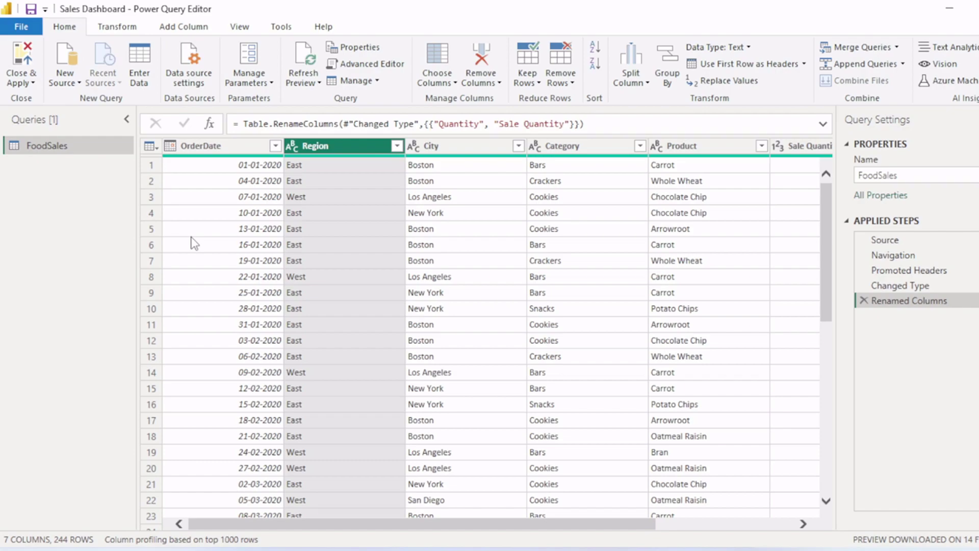
# Step: Browse the New Source list and Transform ribbon, ending on the Add Column tools
pyautogui.click(65, 78)
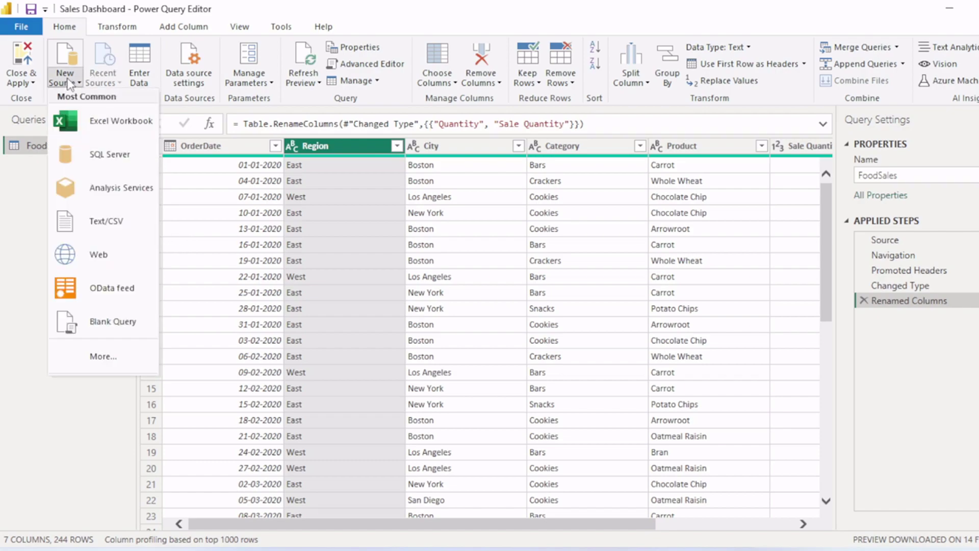
pyautogui.click(77, 395)
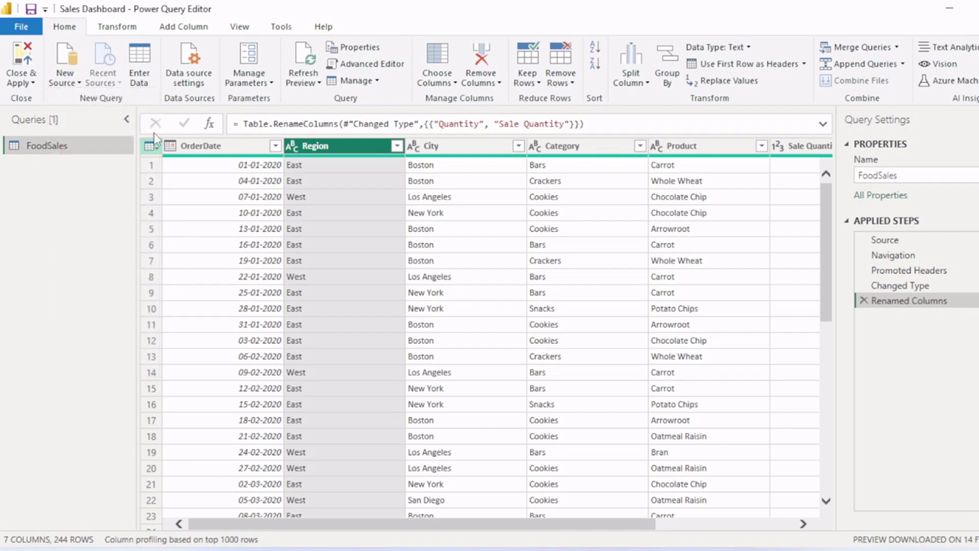
pyautogui.click(122, 27)
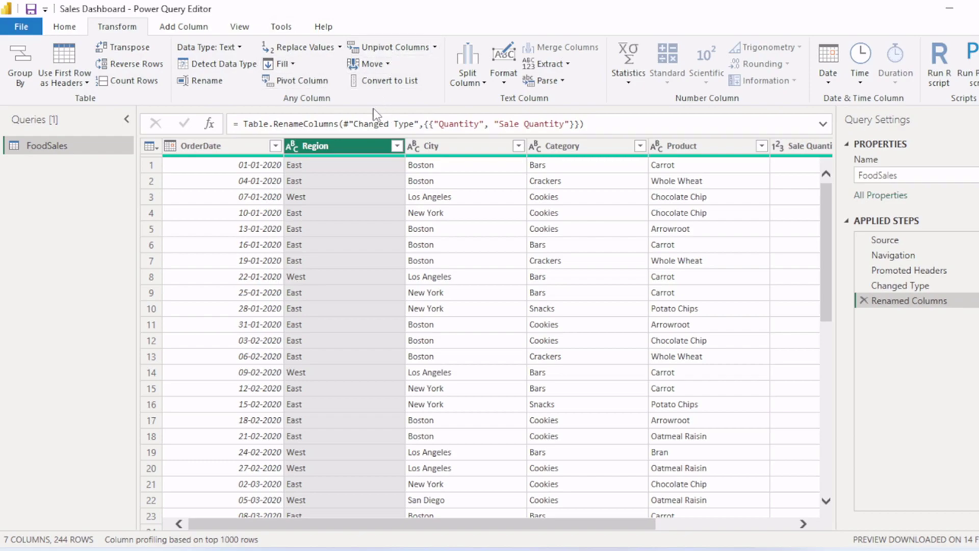
pyautogui.click(161, 29)
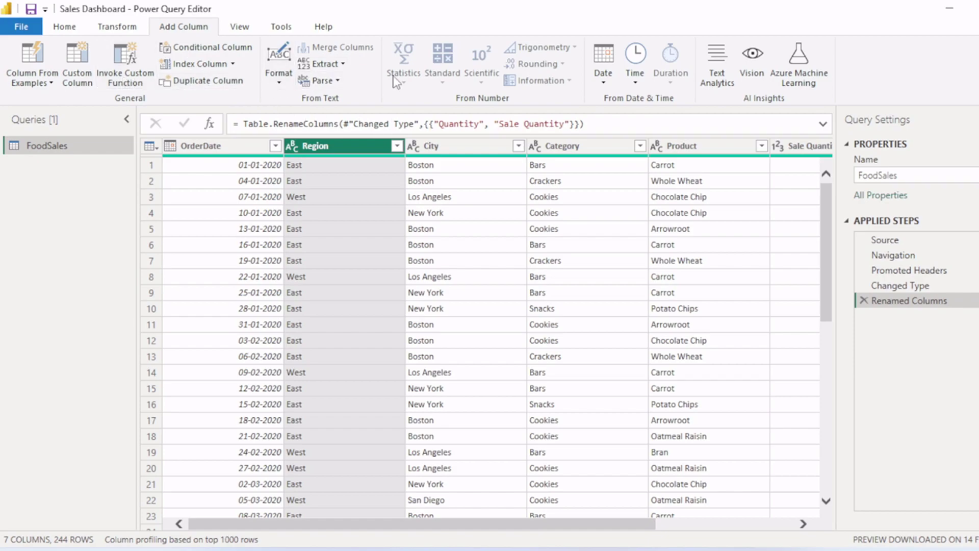
# Step: Skim the WordPress post's Power Query and M language answers, then go back to the Power Query Editor
pyautogui.click(595, 547)
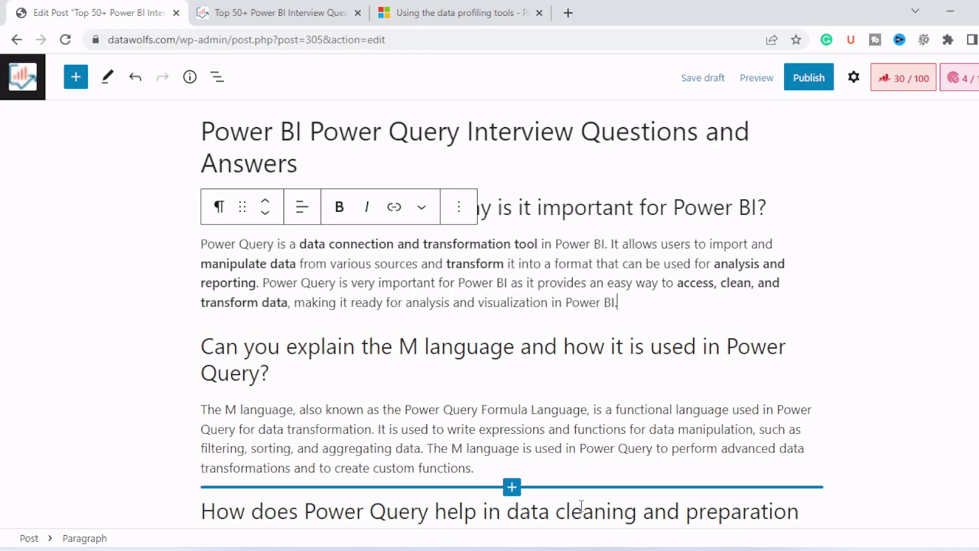
pyautogui.click(105, 335)
pyautogui.scroll(-3, 97, 330)
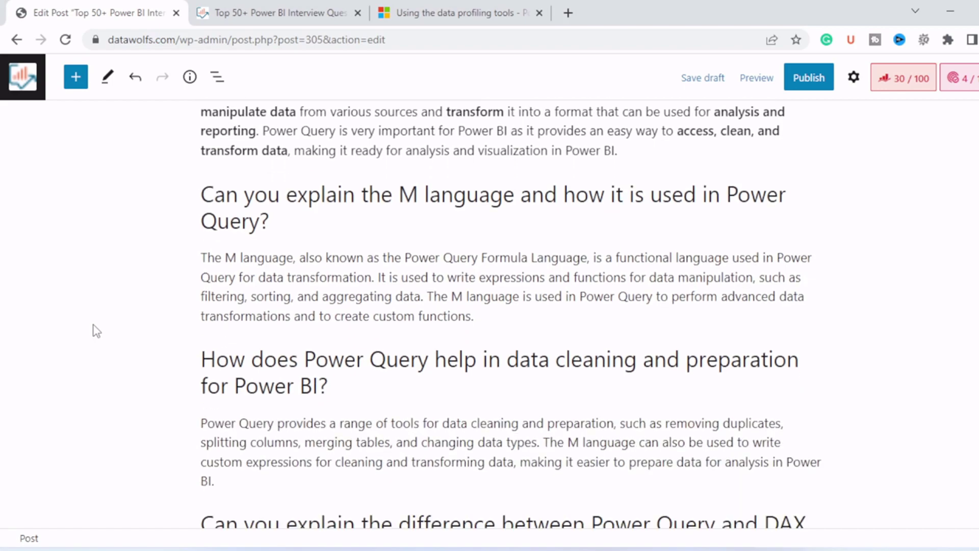
pyautogui.scroll(2, 96, 330)
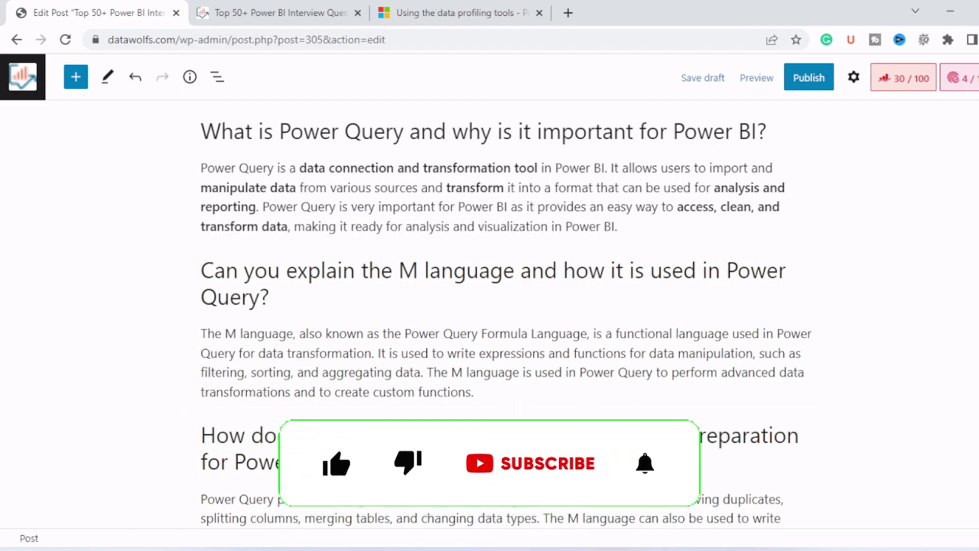
pyautogui.moveTo(653, 550)
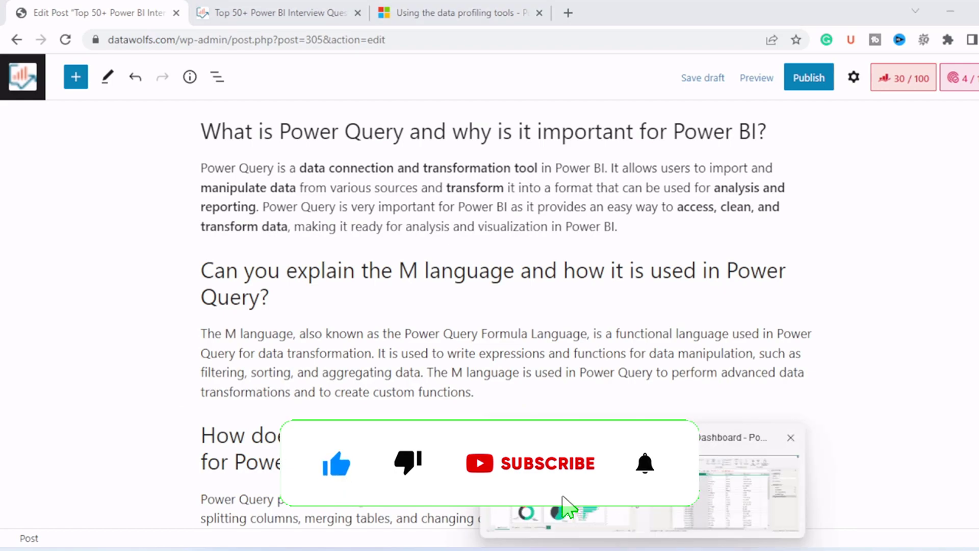
pyautogui.click(566, 510)
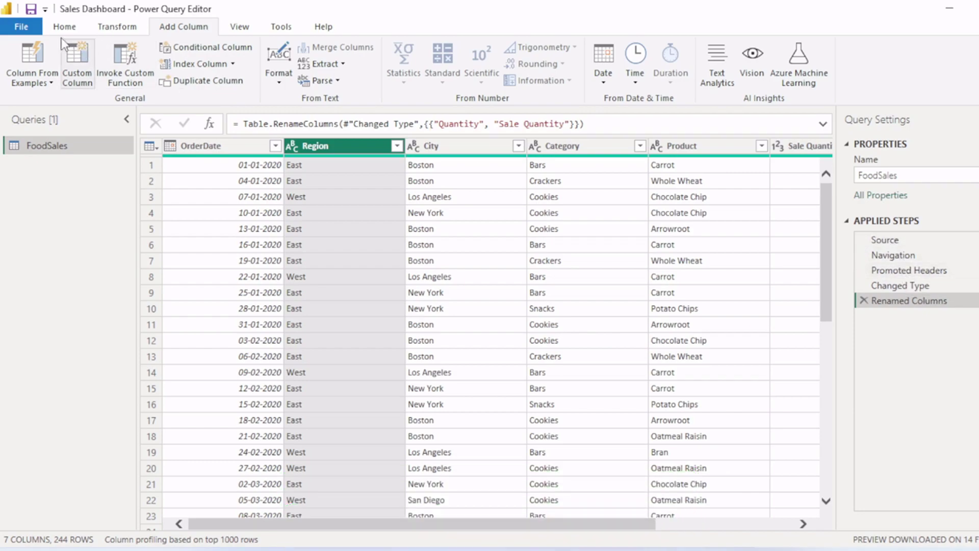
# Step: View the FoodSales M code in Advanced Editor, moving it aside, and cancel without changes
pyautogui.click(71, 28)
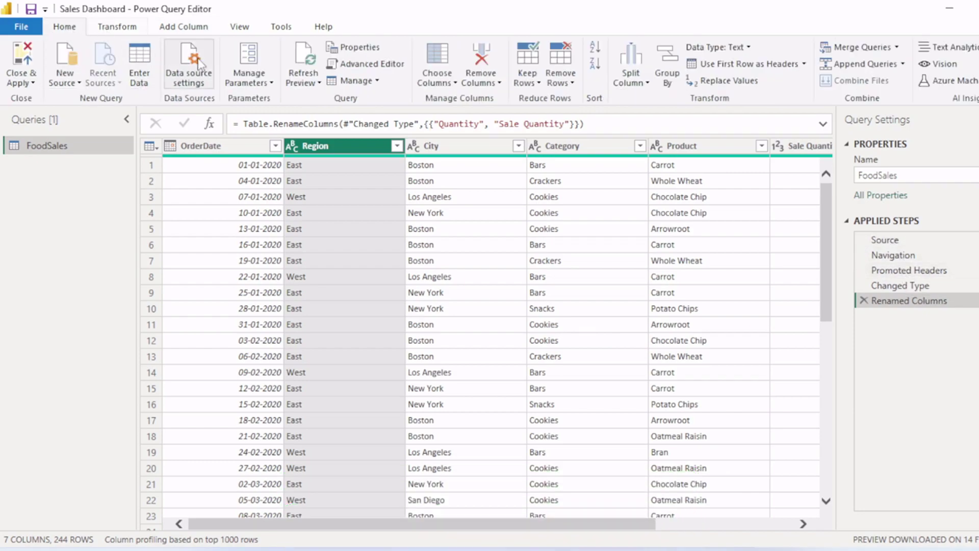
pyautogui.click(371, 65)
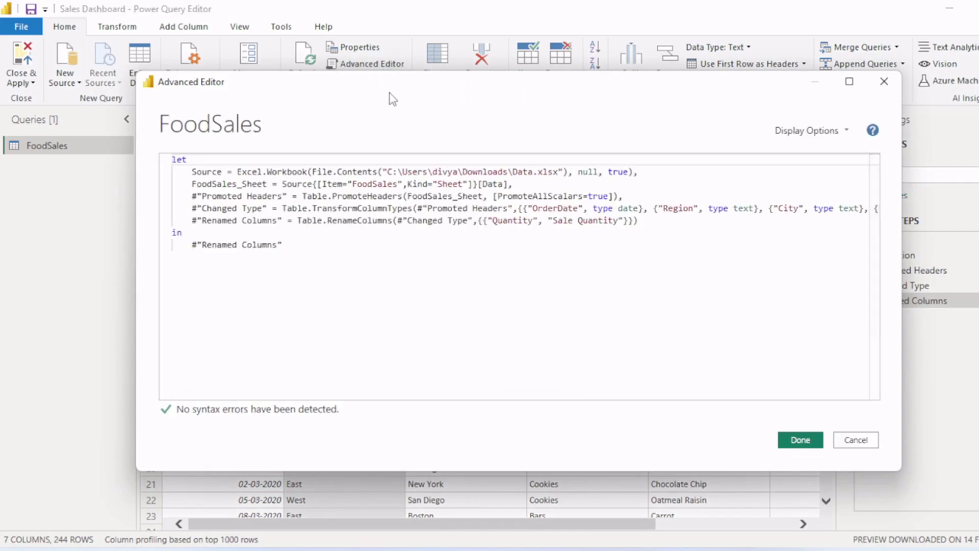
pyautogui.moveTo(695, 100); pyautogui.dragTo(614, 107)
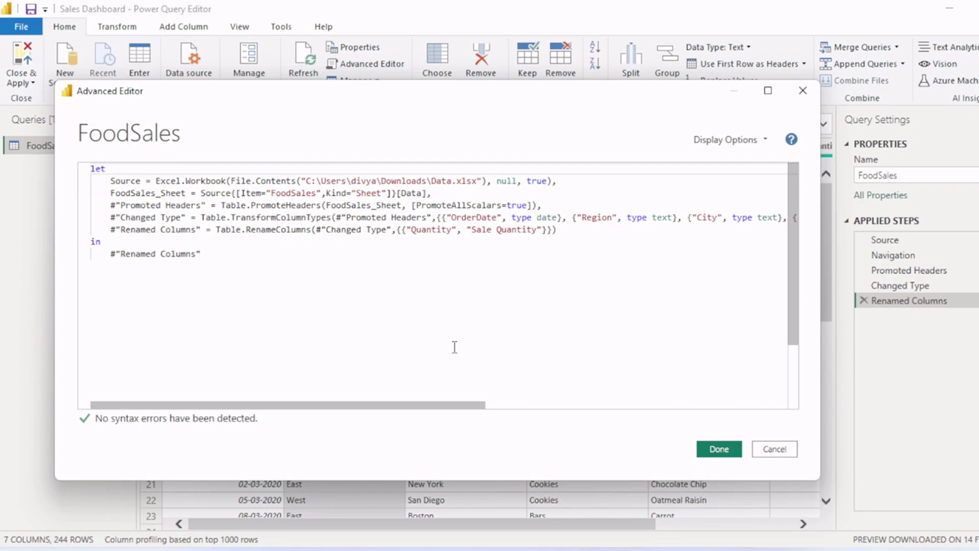
pyautogui.click(773, 449)
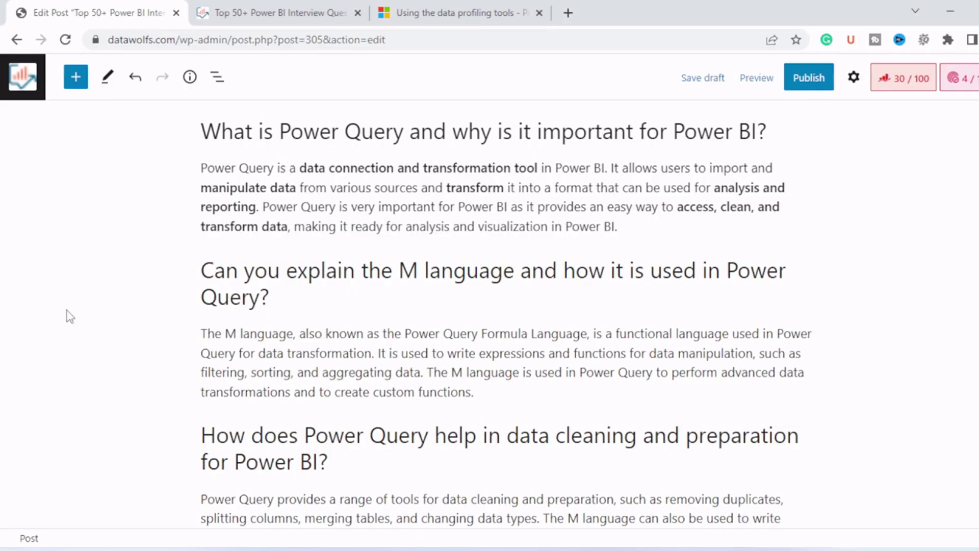
# Step: Scroll to the Power Query versus DAX answer, then return to the Sales Dashboard query editor
pyautogui.scroll(-2, 69, 316)
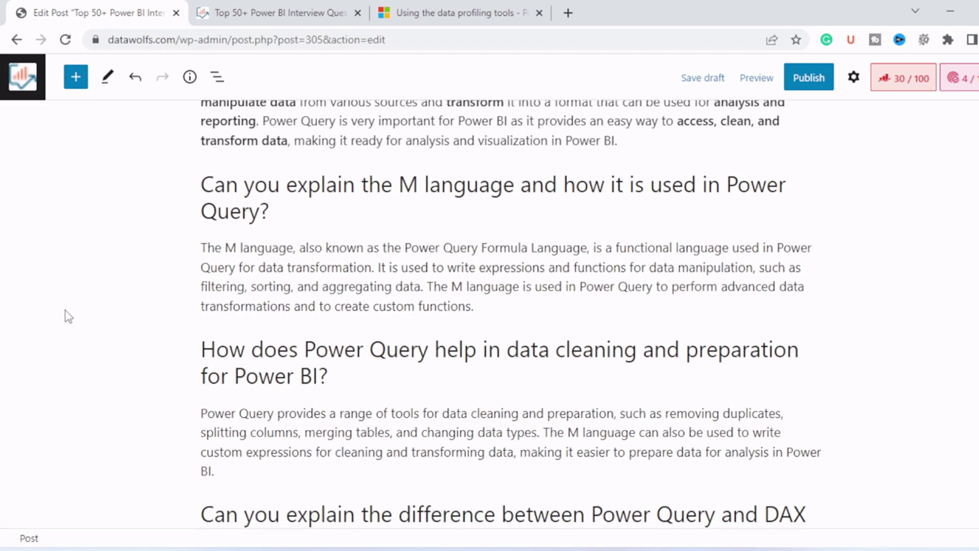
pyautogui.scroll(-3, 69, 317)
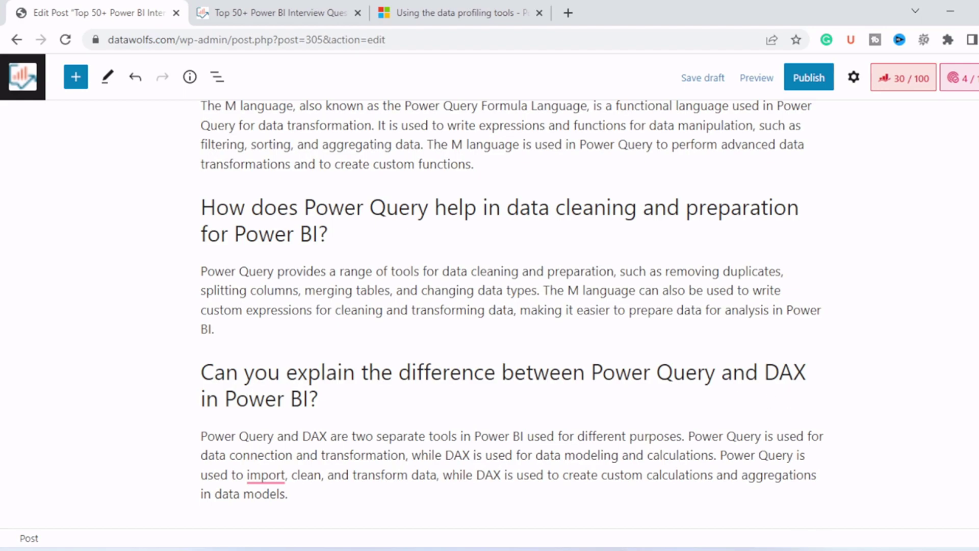
pyautogui.moveTo(642, 549)
pyautogui.click(724, 489)
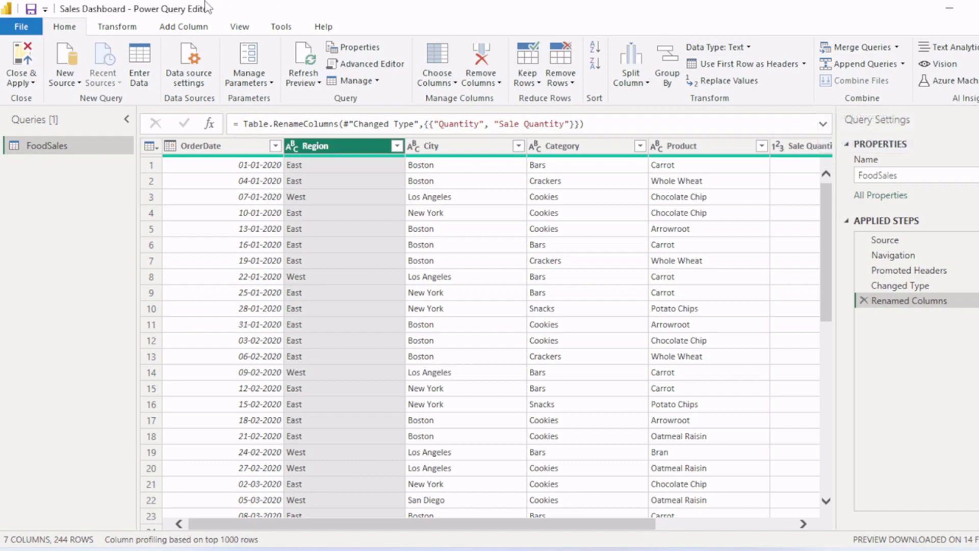
# Step: On the Transform ribbon, preview the Fill options and Replace Values dialog for Region, closing it unused
pyautogui.click(129, 29)
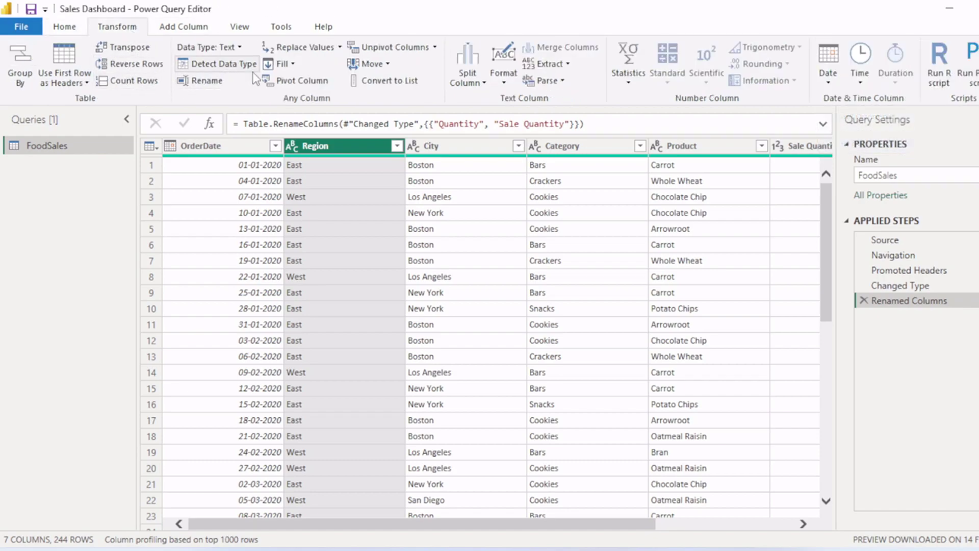
pyautogui.click(293, 65)
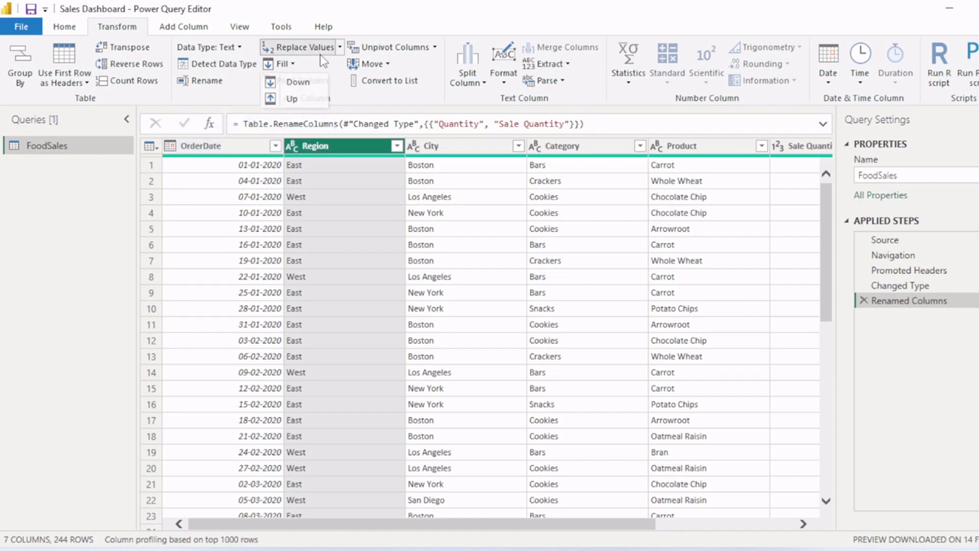
pyautogui.click(305, 47)
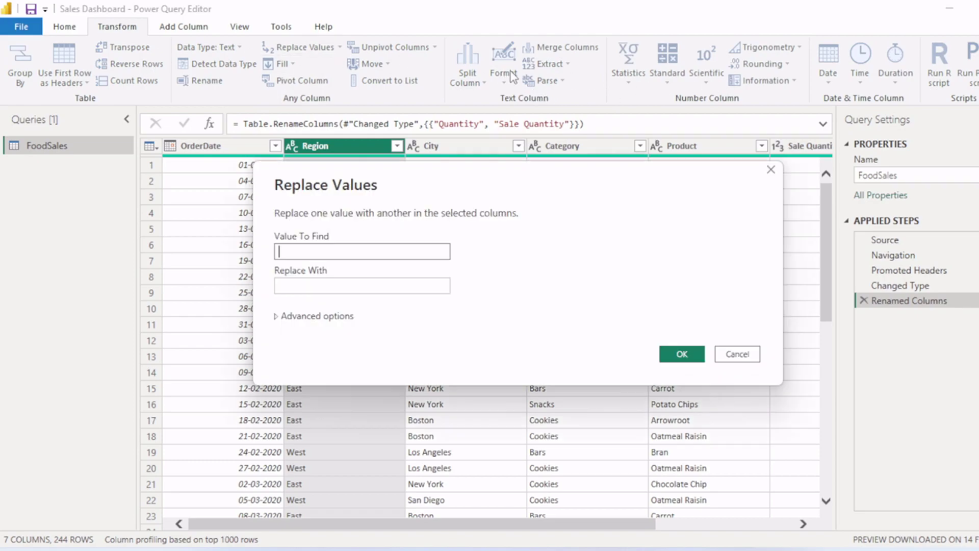
pyautogui.click(772, 172)
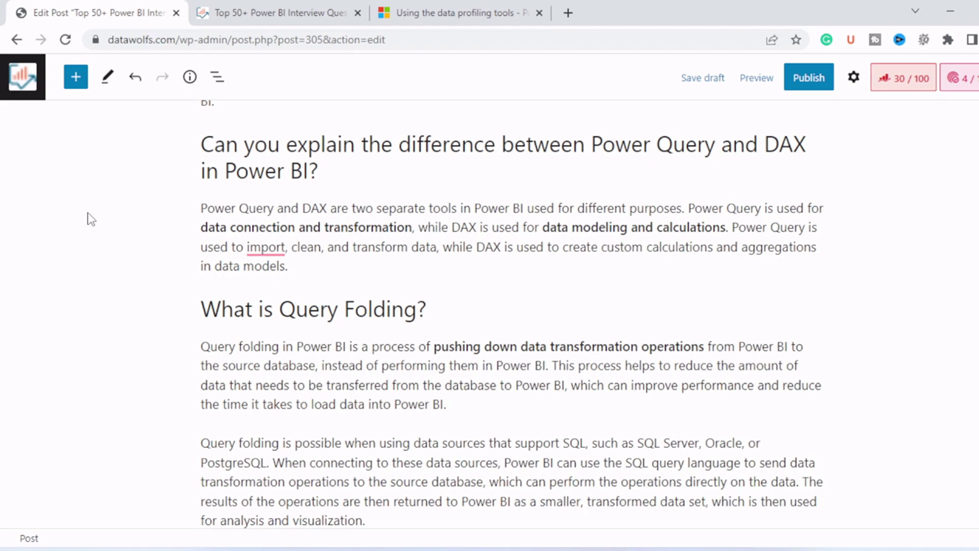
# Step: Scroll past the Query Folding answer to the data profiling question and its bullet list
pyautogui.scroll(-3, 88, 230)
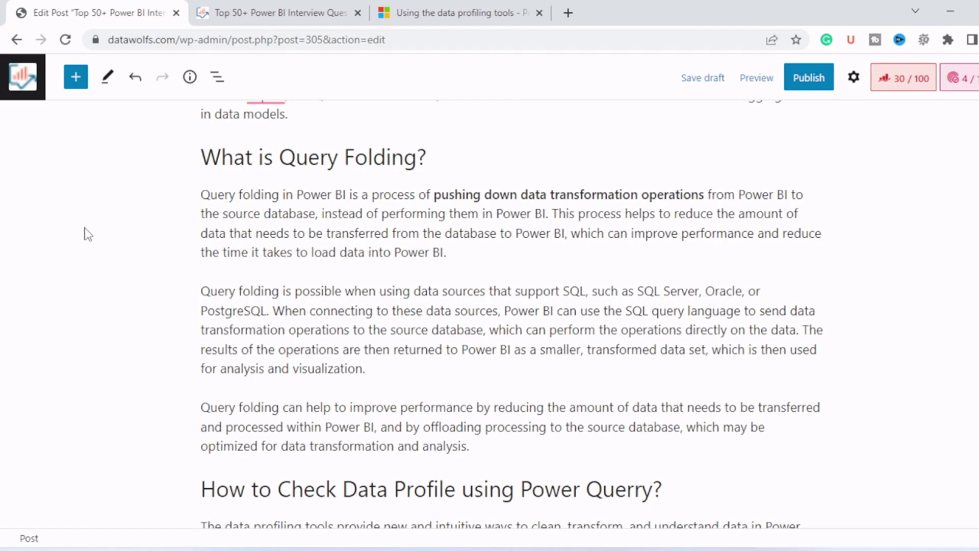
pyautogui.scroll(-3, 88, 235)
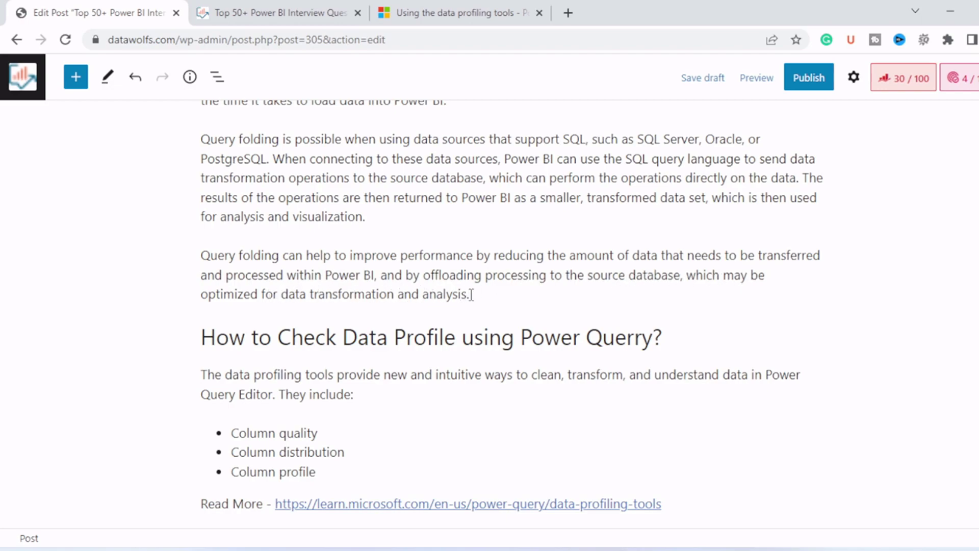
# Step: Return to the Power Query Editor showing the FoodSales query at its Renamed Columns step
pyautogui.hotkey('alt', 'Tab')
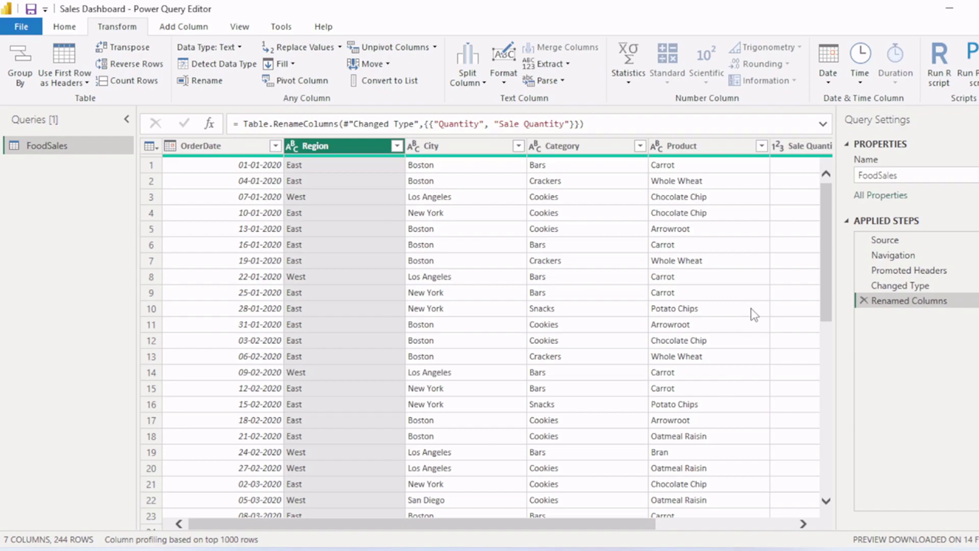